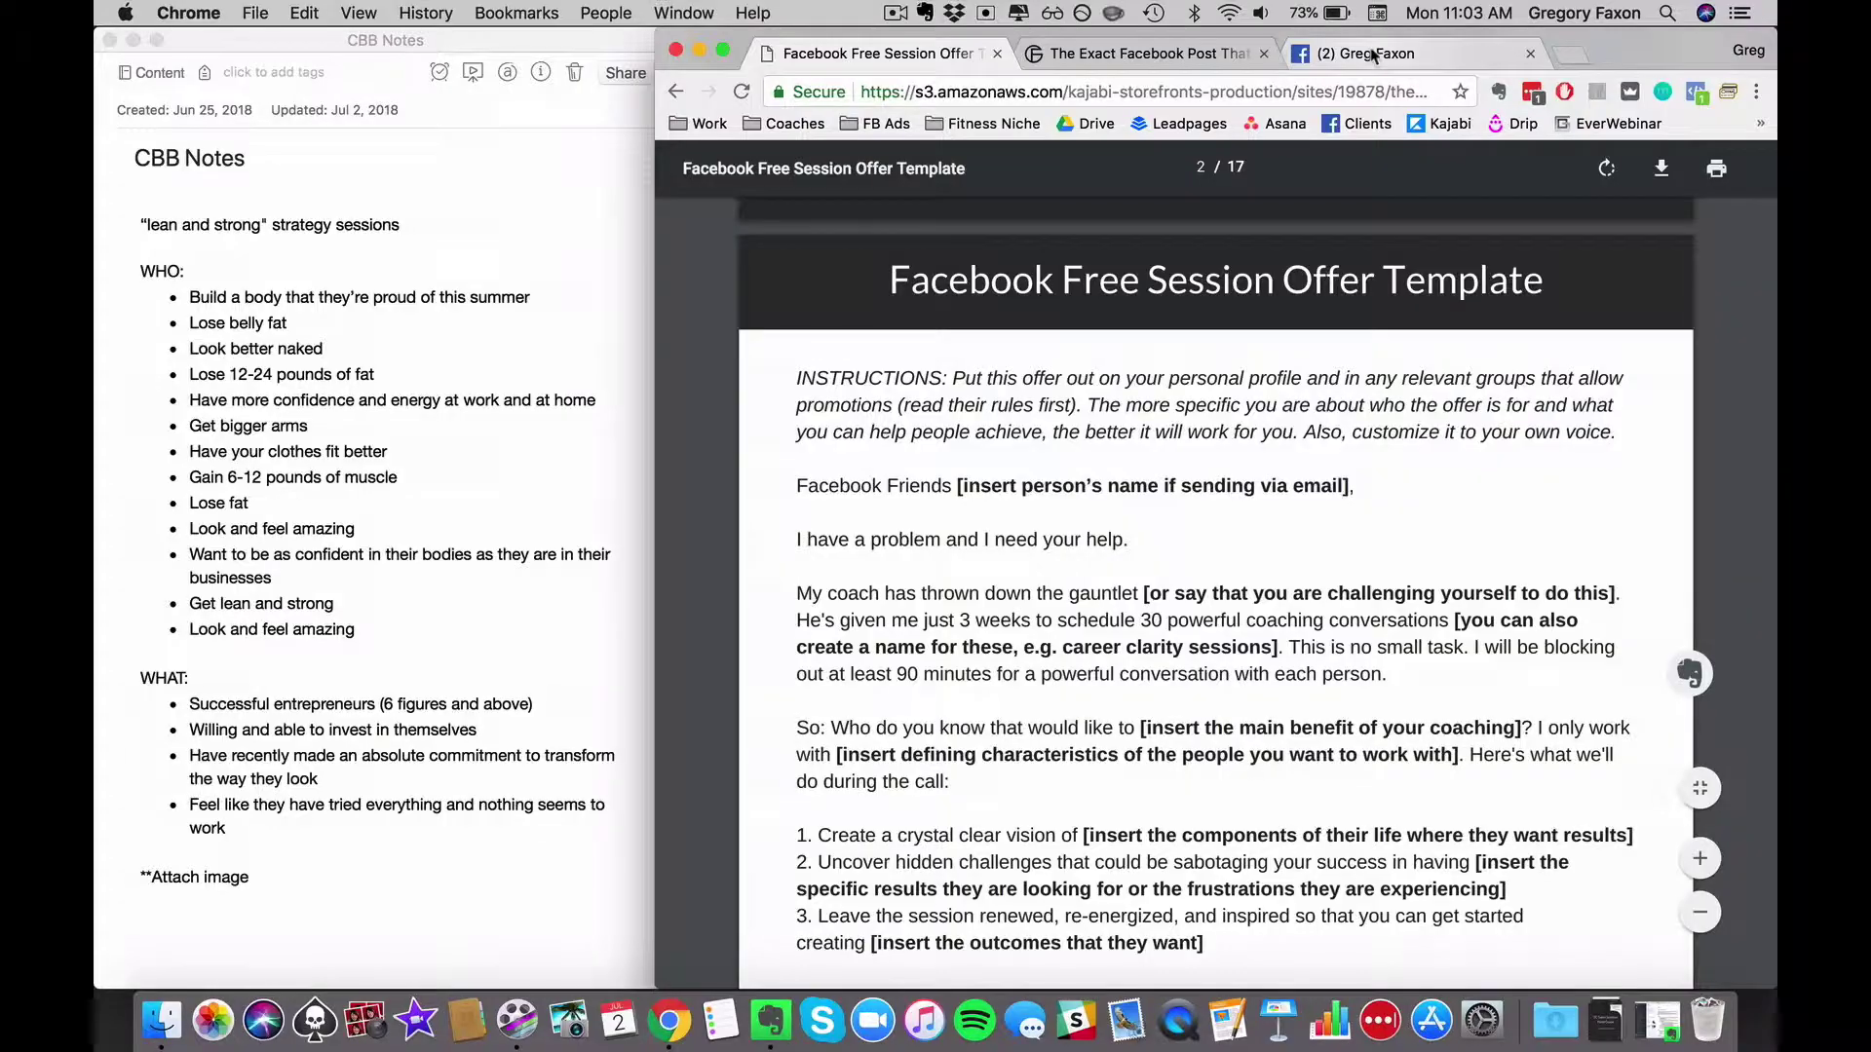
pyautogui.scroll(-2, 1005, 599)
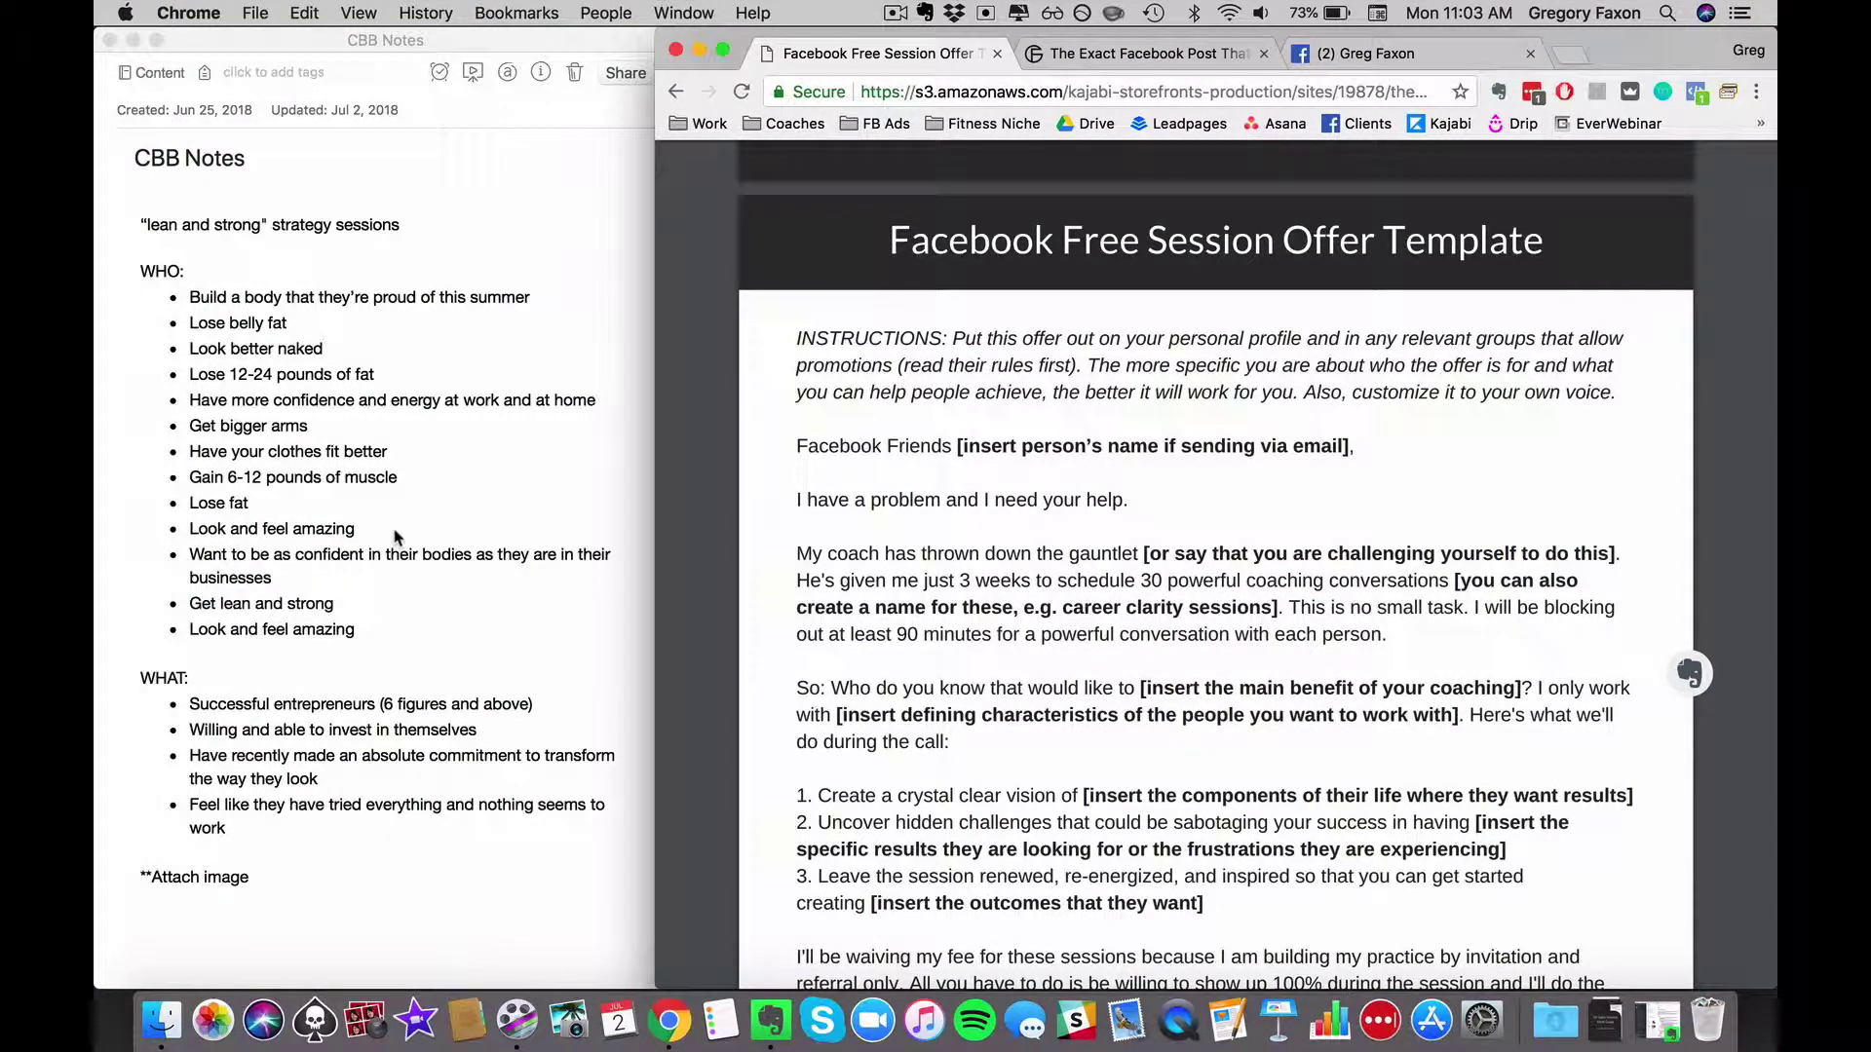
pyautogui.scroll(-3, 898, 538)
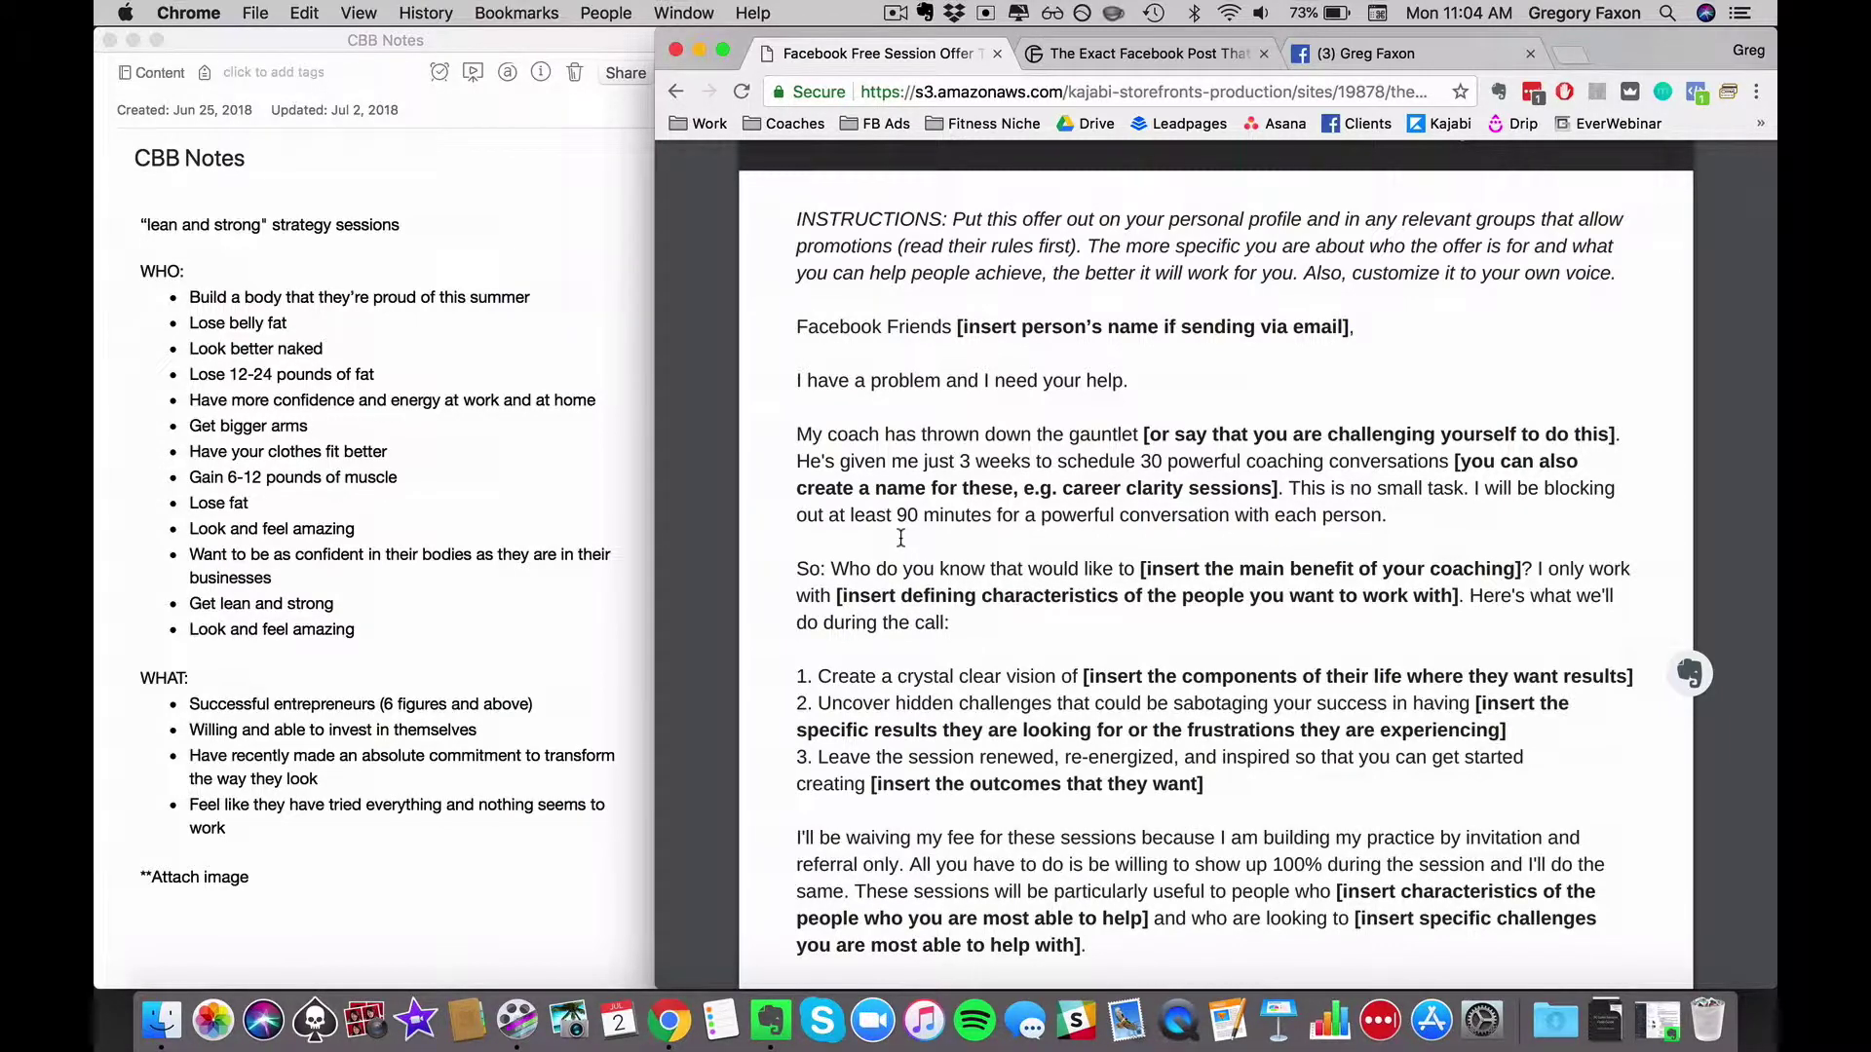
# Step: Return to the Facebook profile and review the example post article
pyautogui.click(1374, 54)
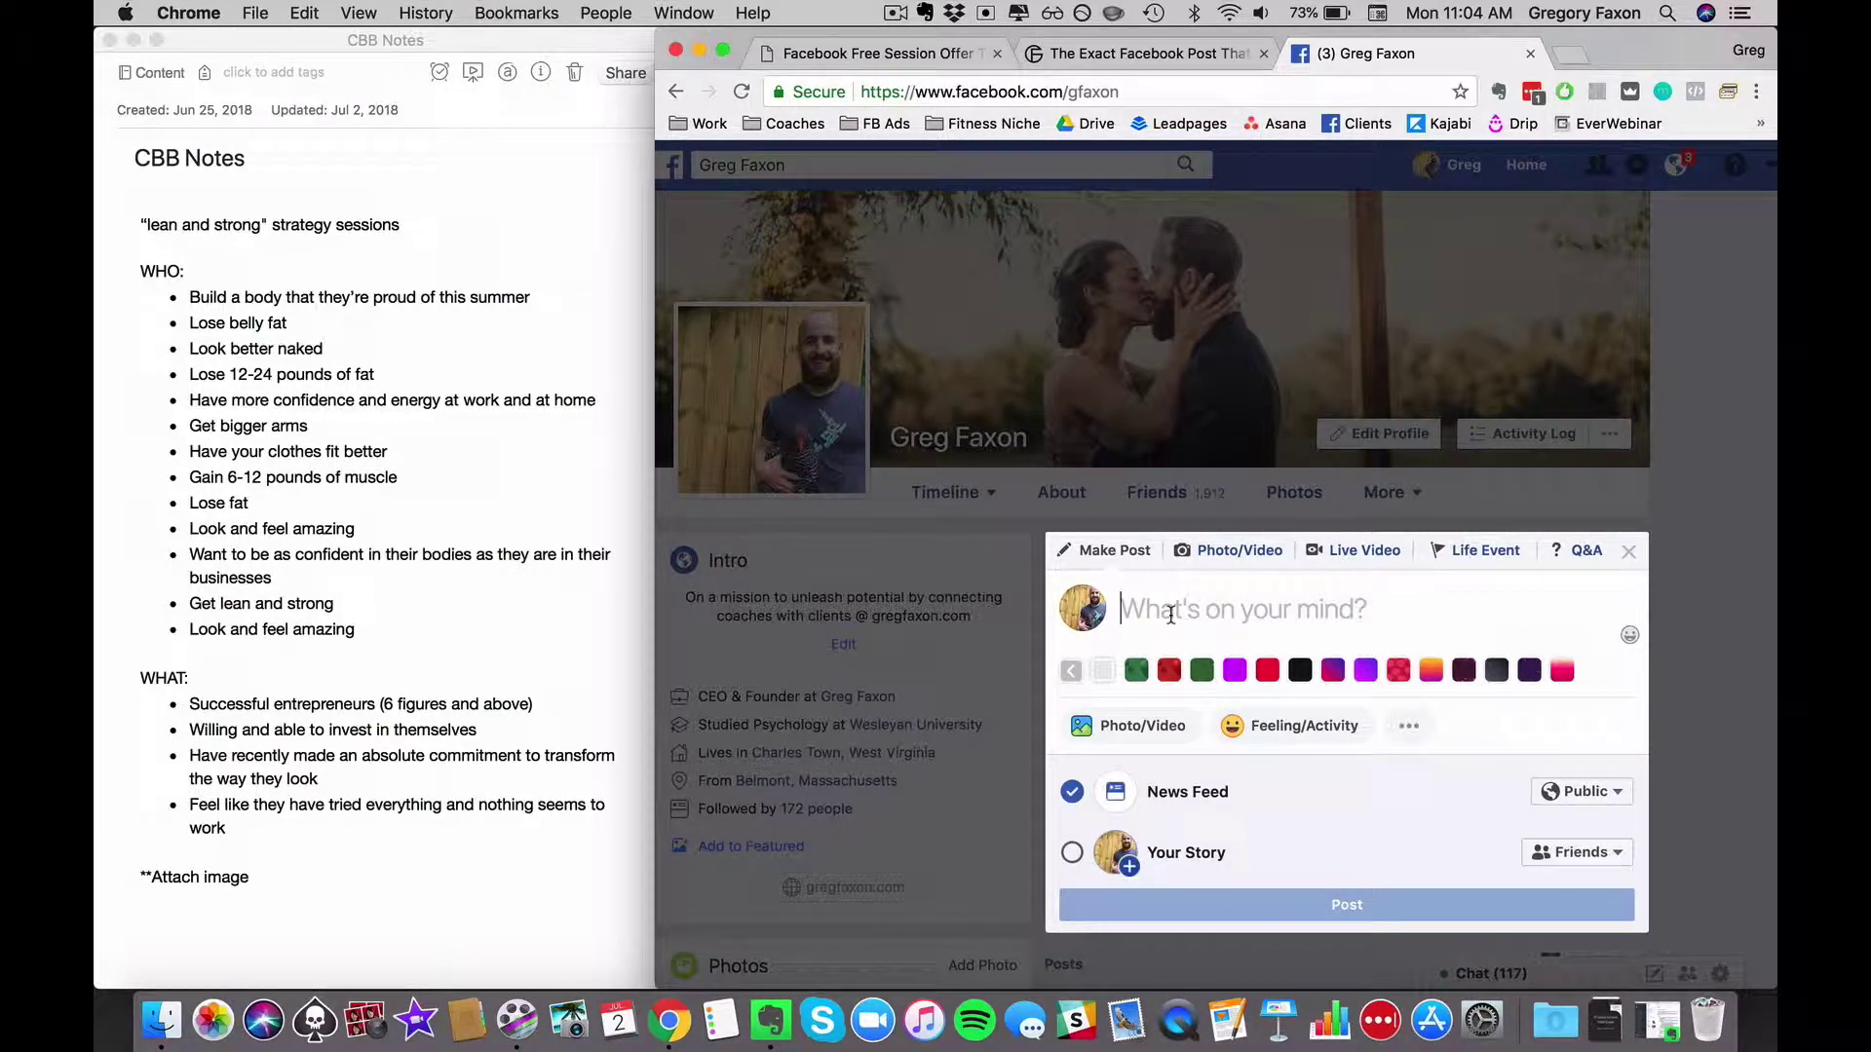
pyautogui.click(1151, 59)
# Step: Rewrite the pasted template as a fitness coaching offer, fixing paragraph breaks after the greeting
pyautogui.click(889, 57)
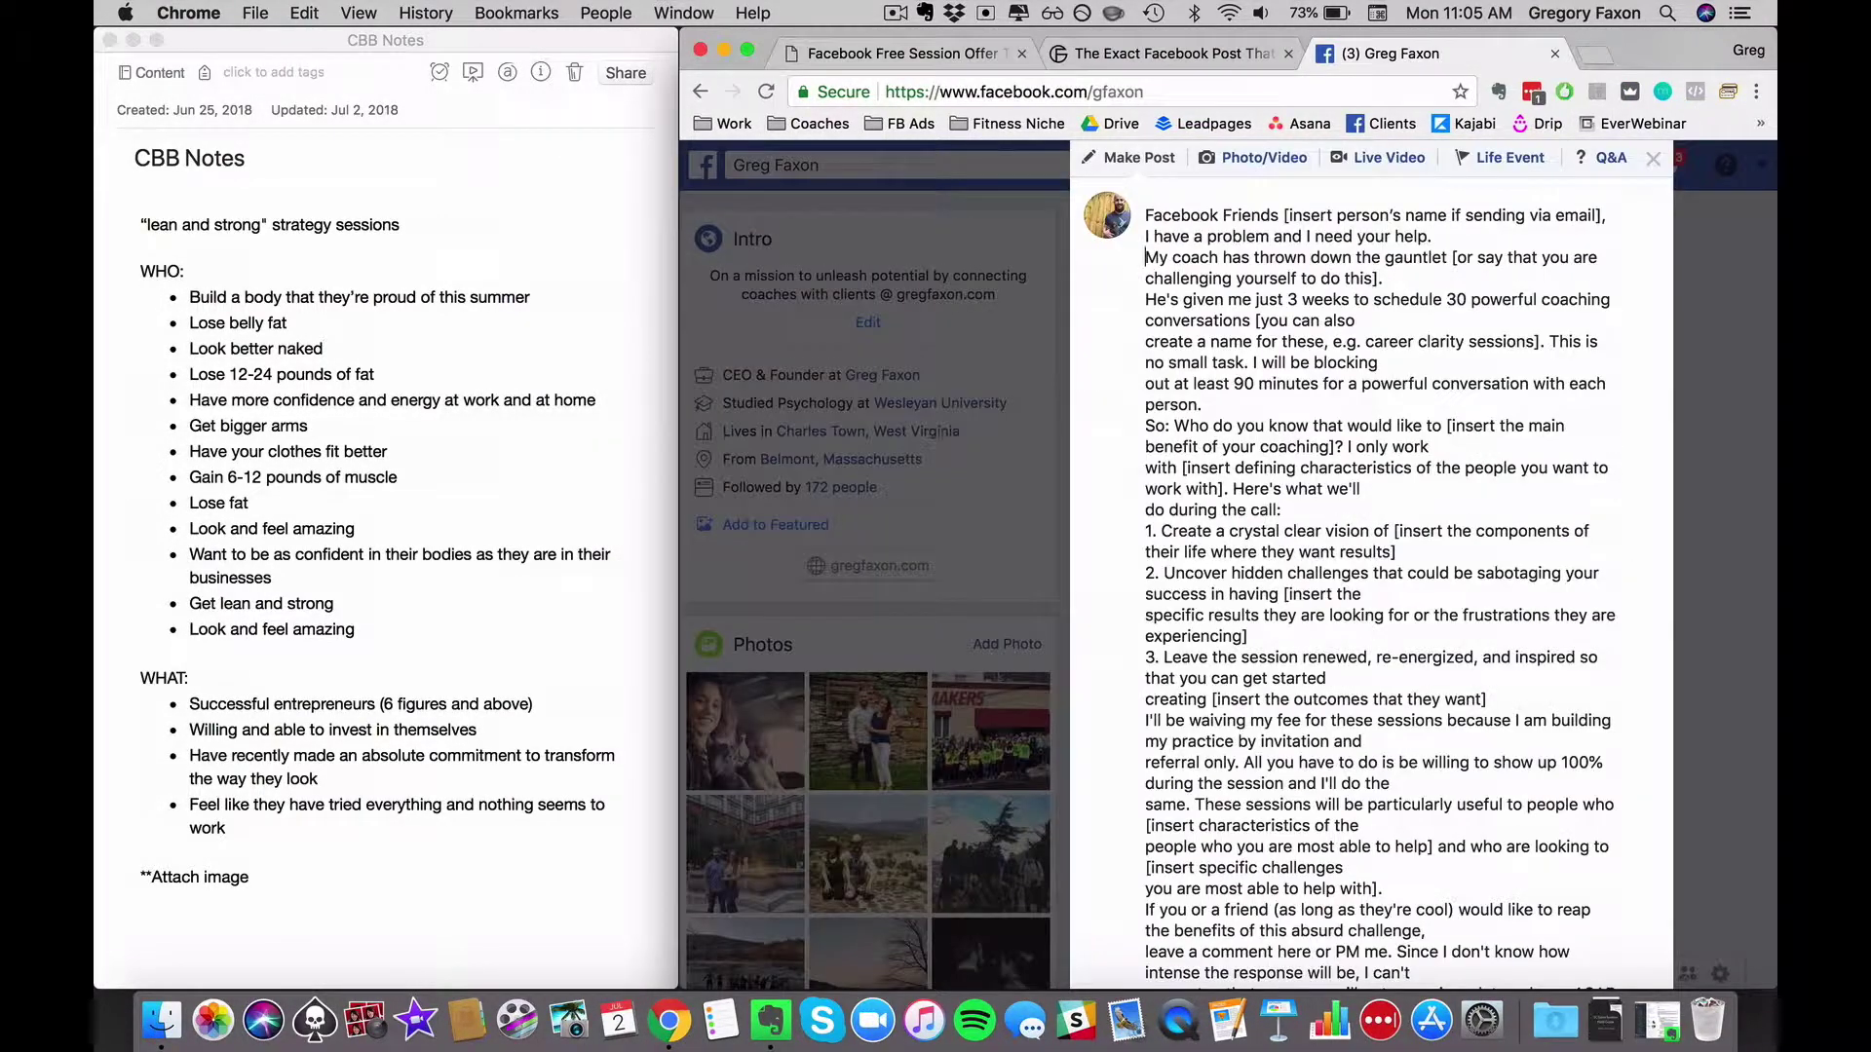
pyautogui.press('Return')
pyautogui.press('Return')
pyautogui.press('Return')
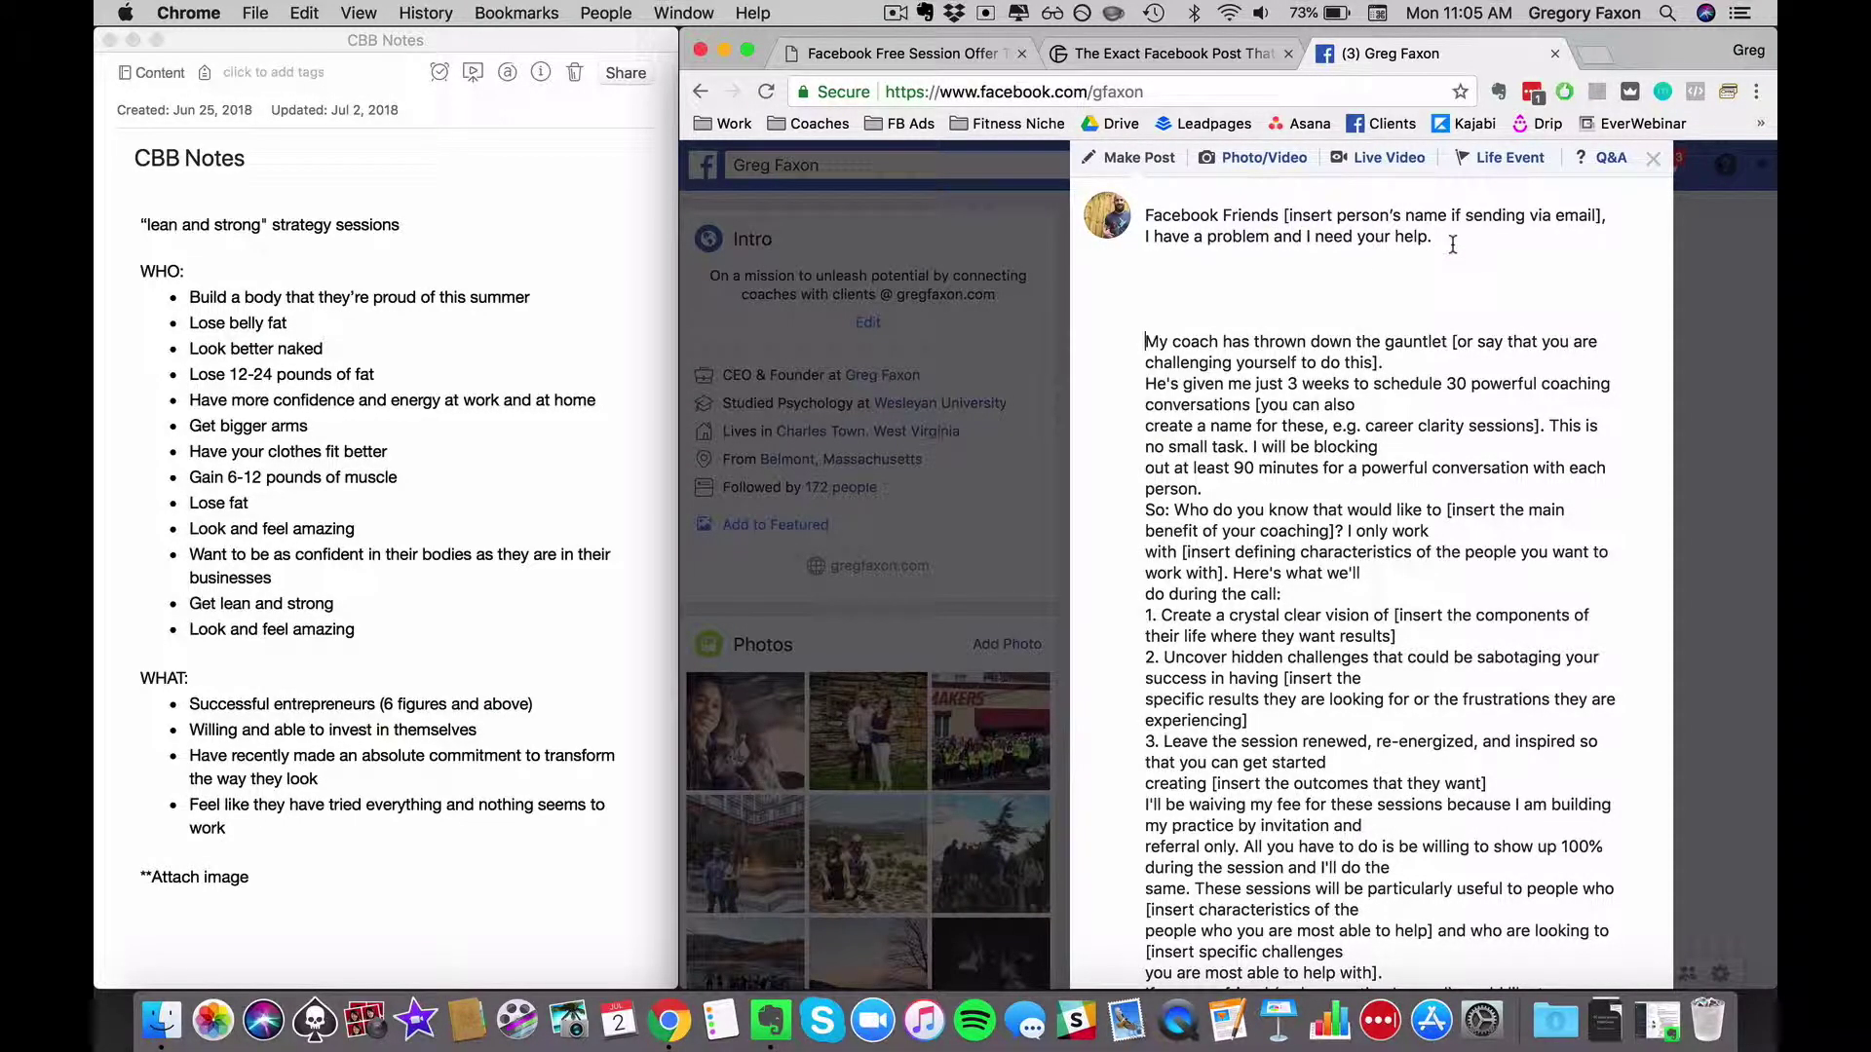
pyautogui.scroll(1, 1451, 248)
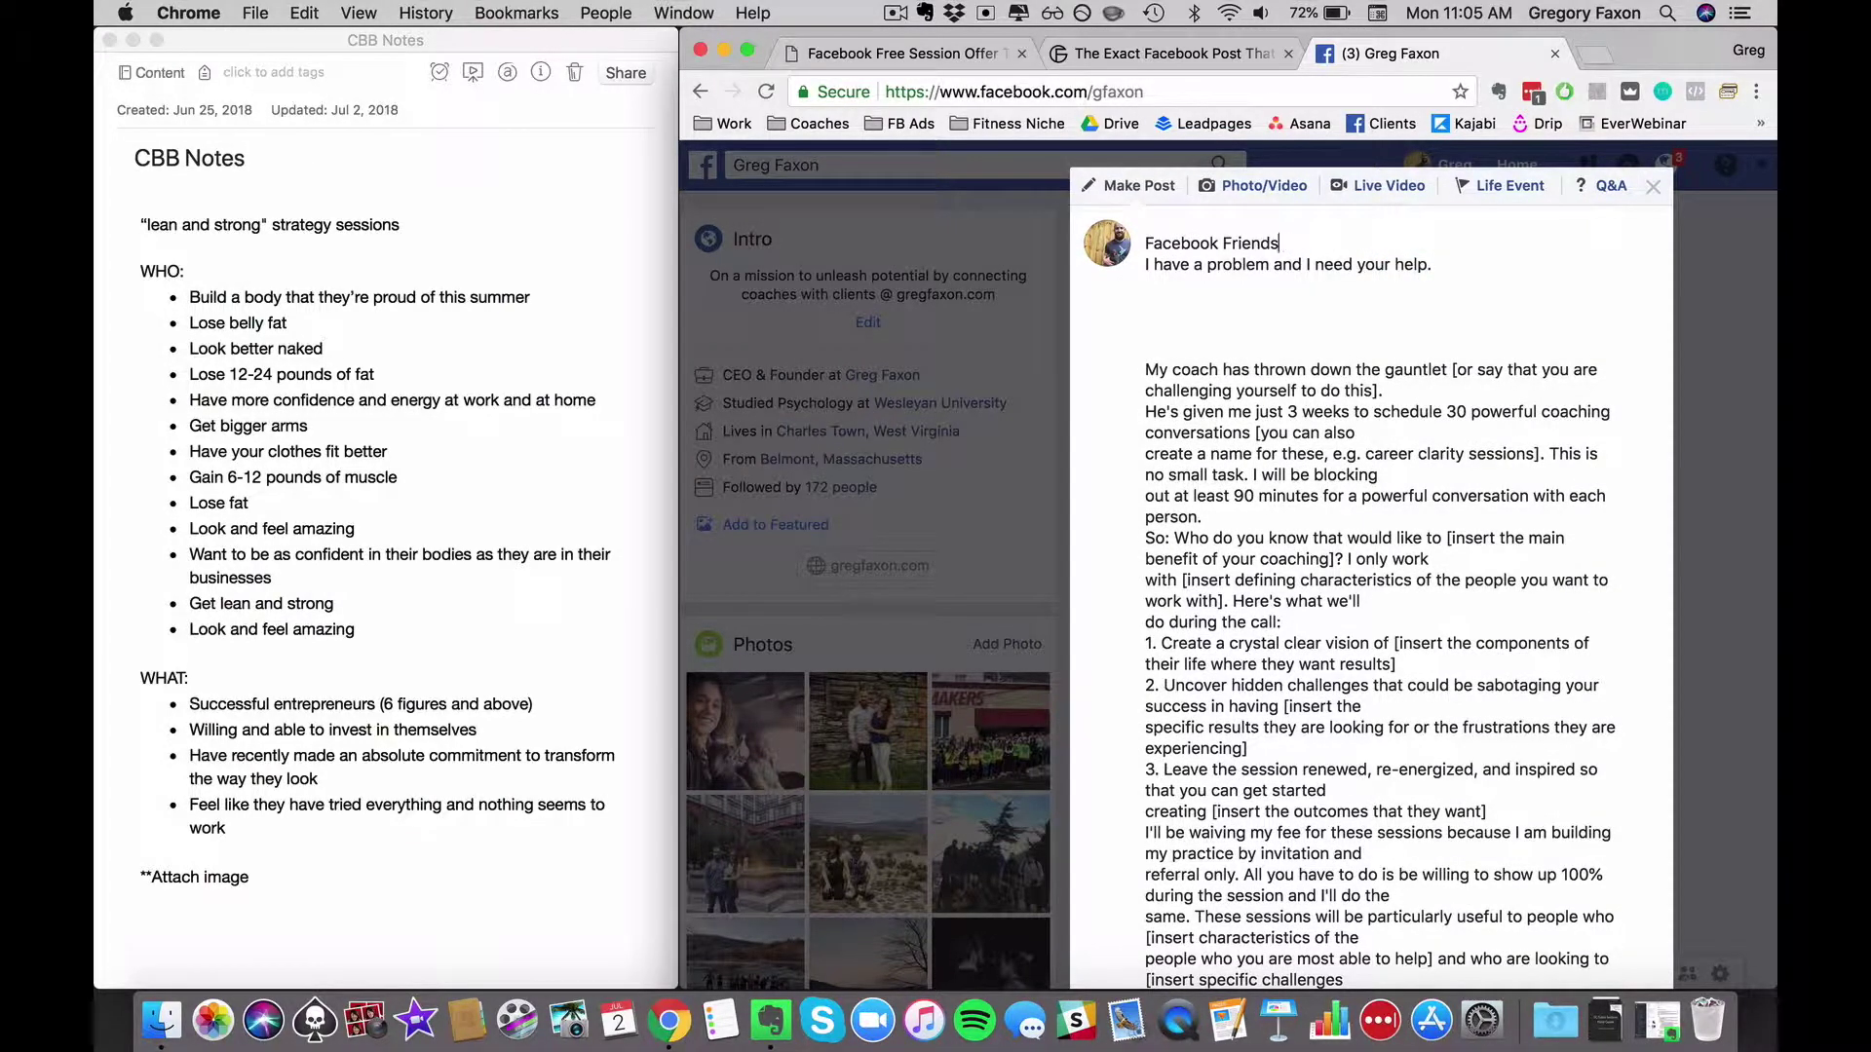
pyautogui.write(',')
pyautogui.press('Return')
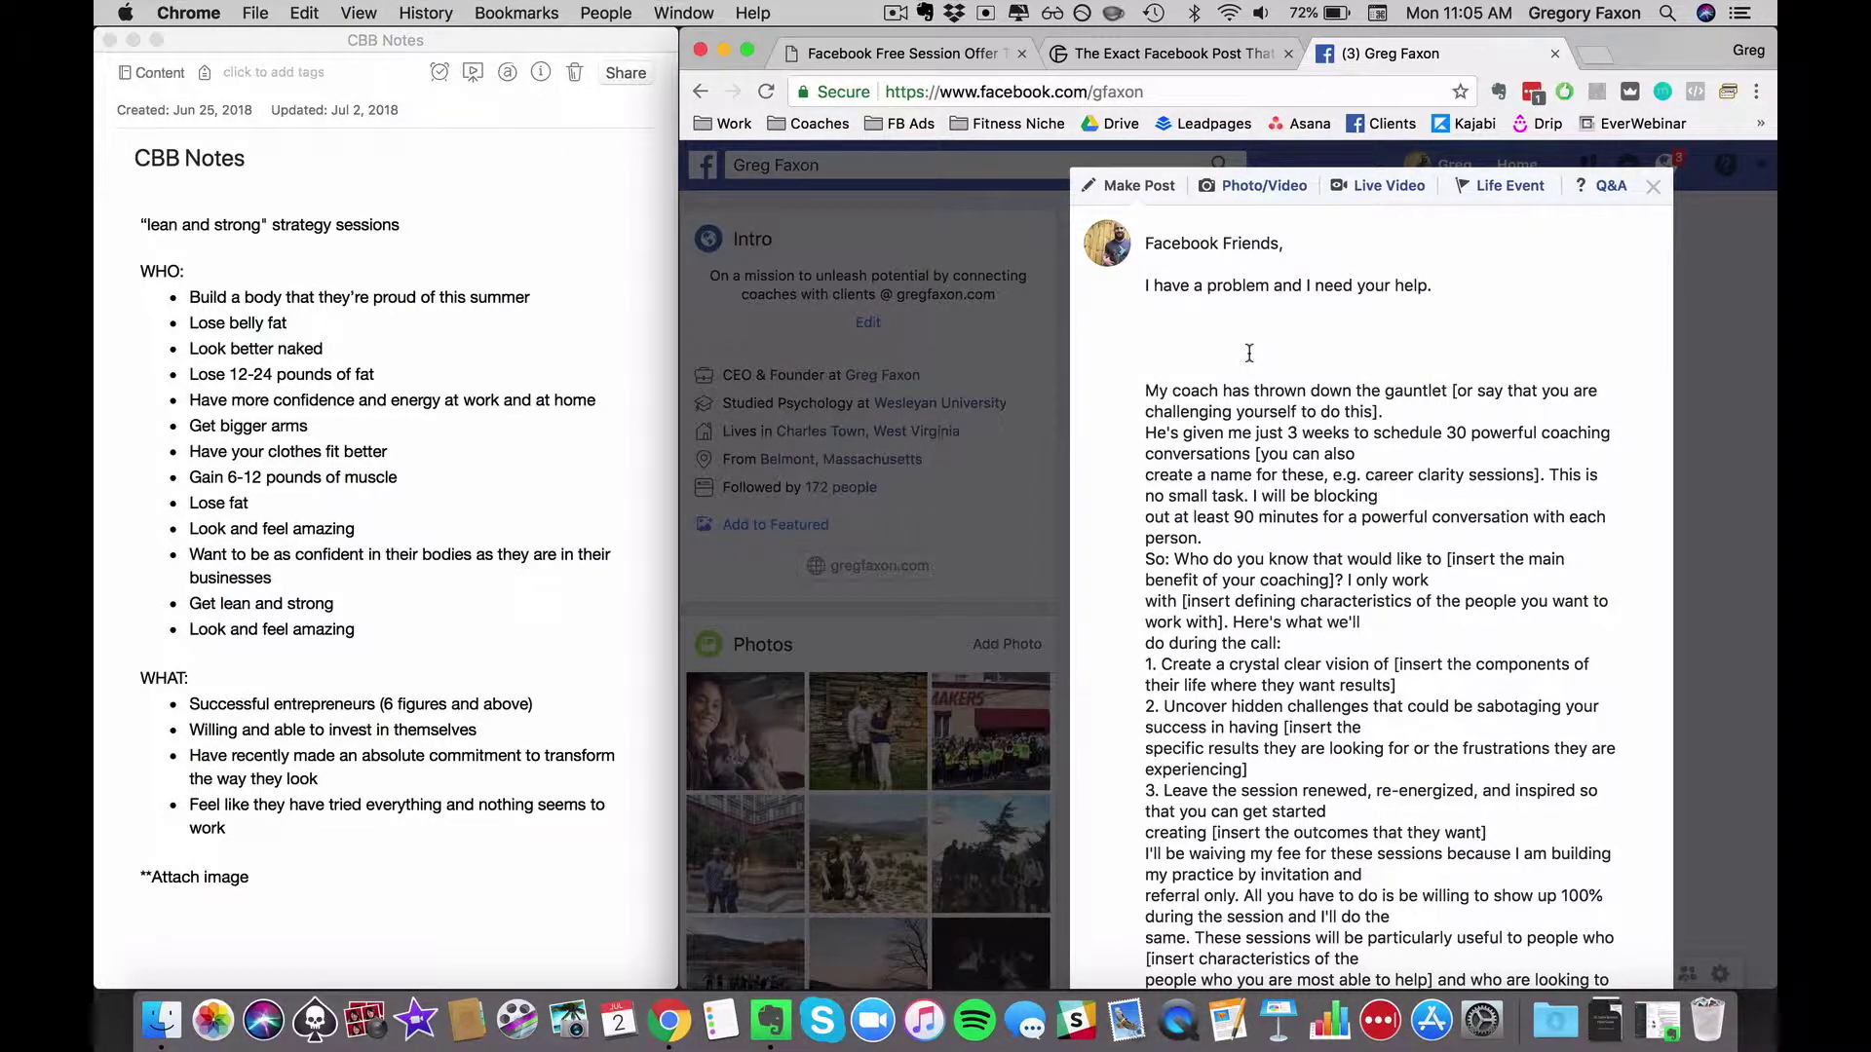
pyautogui.press('BackSpace')
pyautogui.press('BackSpace')
pyautogui.press('BackSpace')
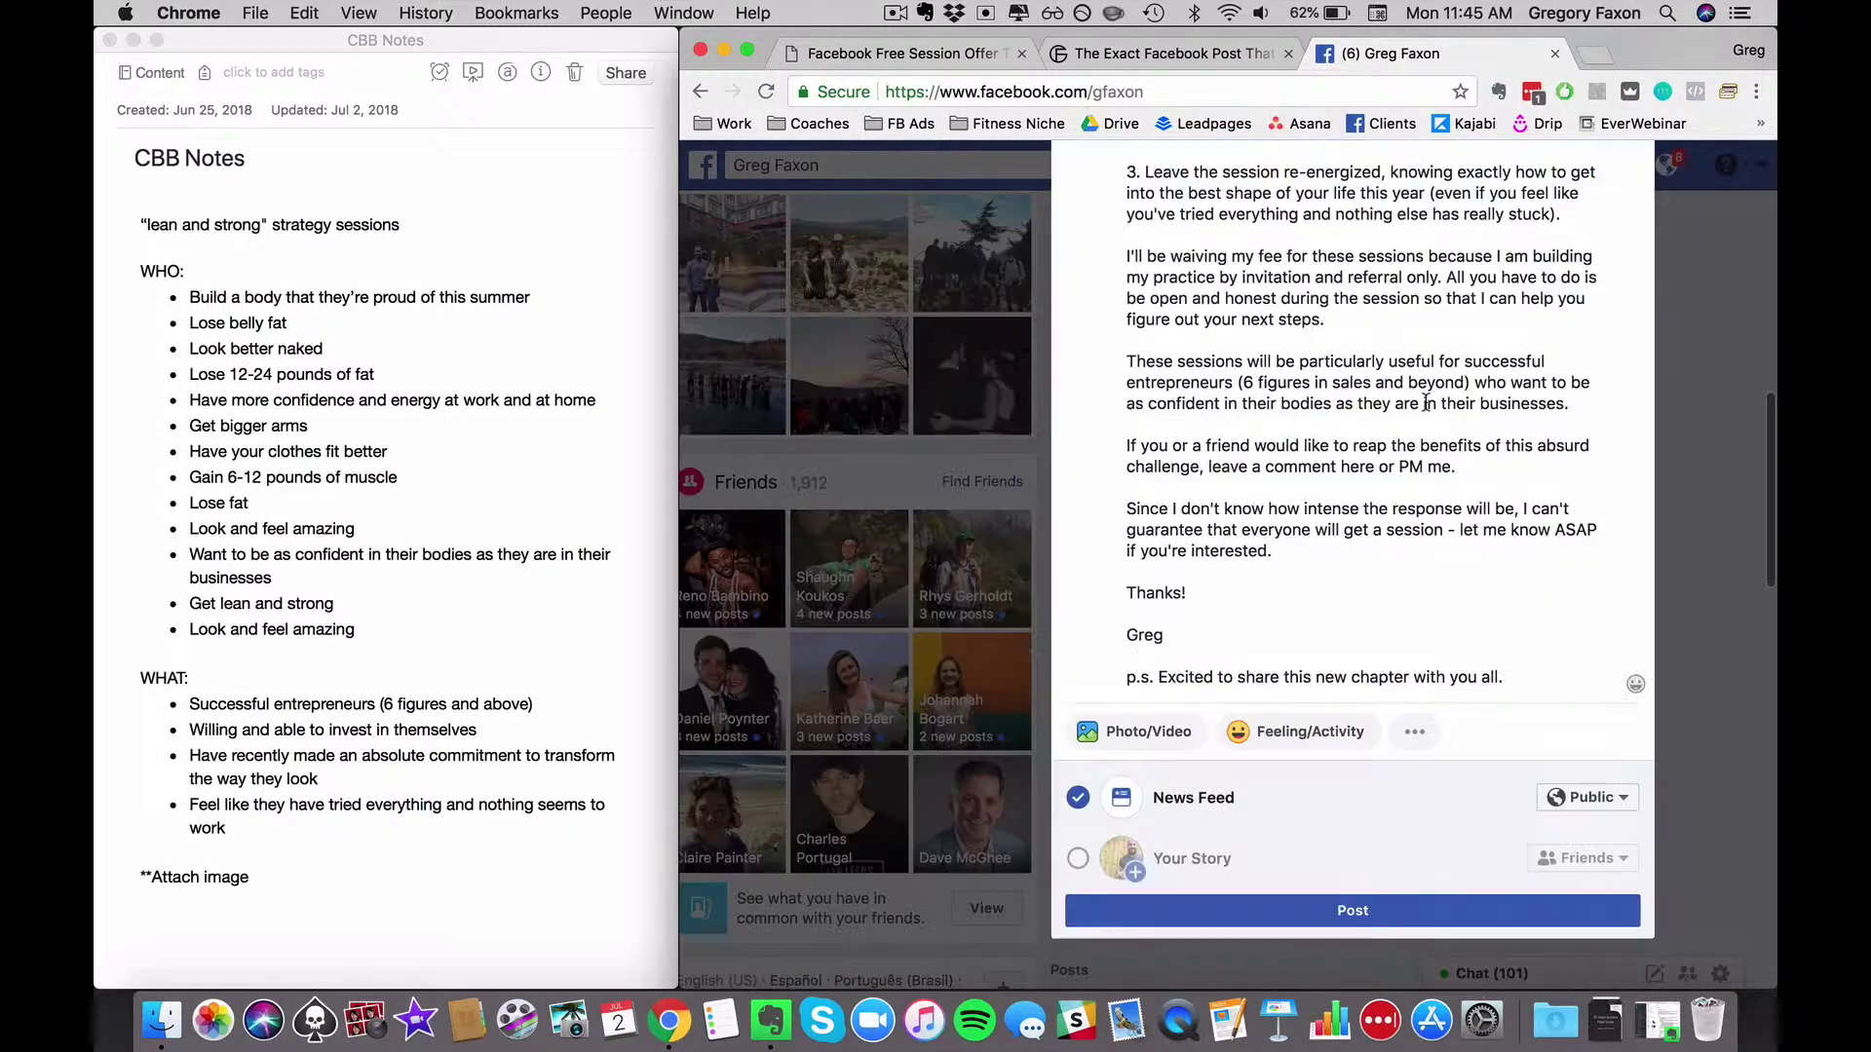
pyautogui.scroll(3, 1423, 401)
pyautogui.scroll(3, 1422, 402)
pyautogui.scroll(3, 1423, 401)
pyautogui.scroll(1, 1423, 401)
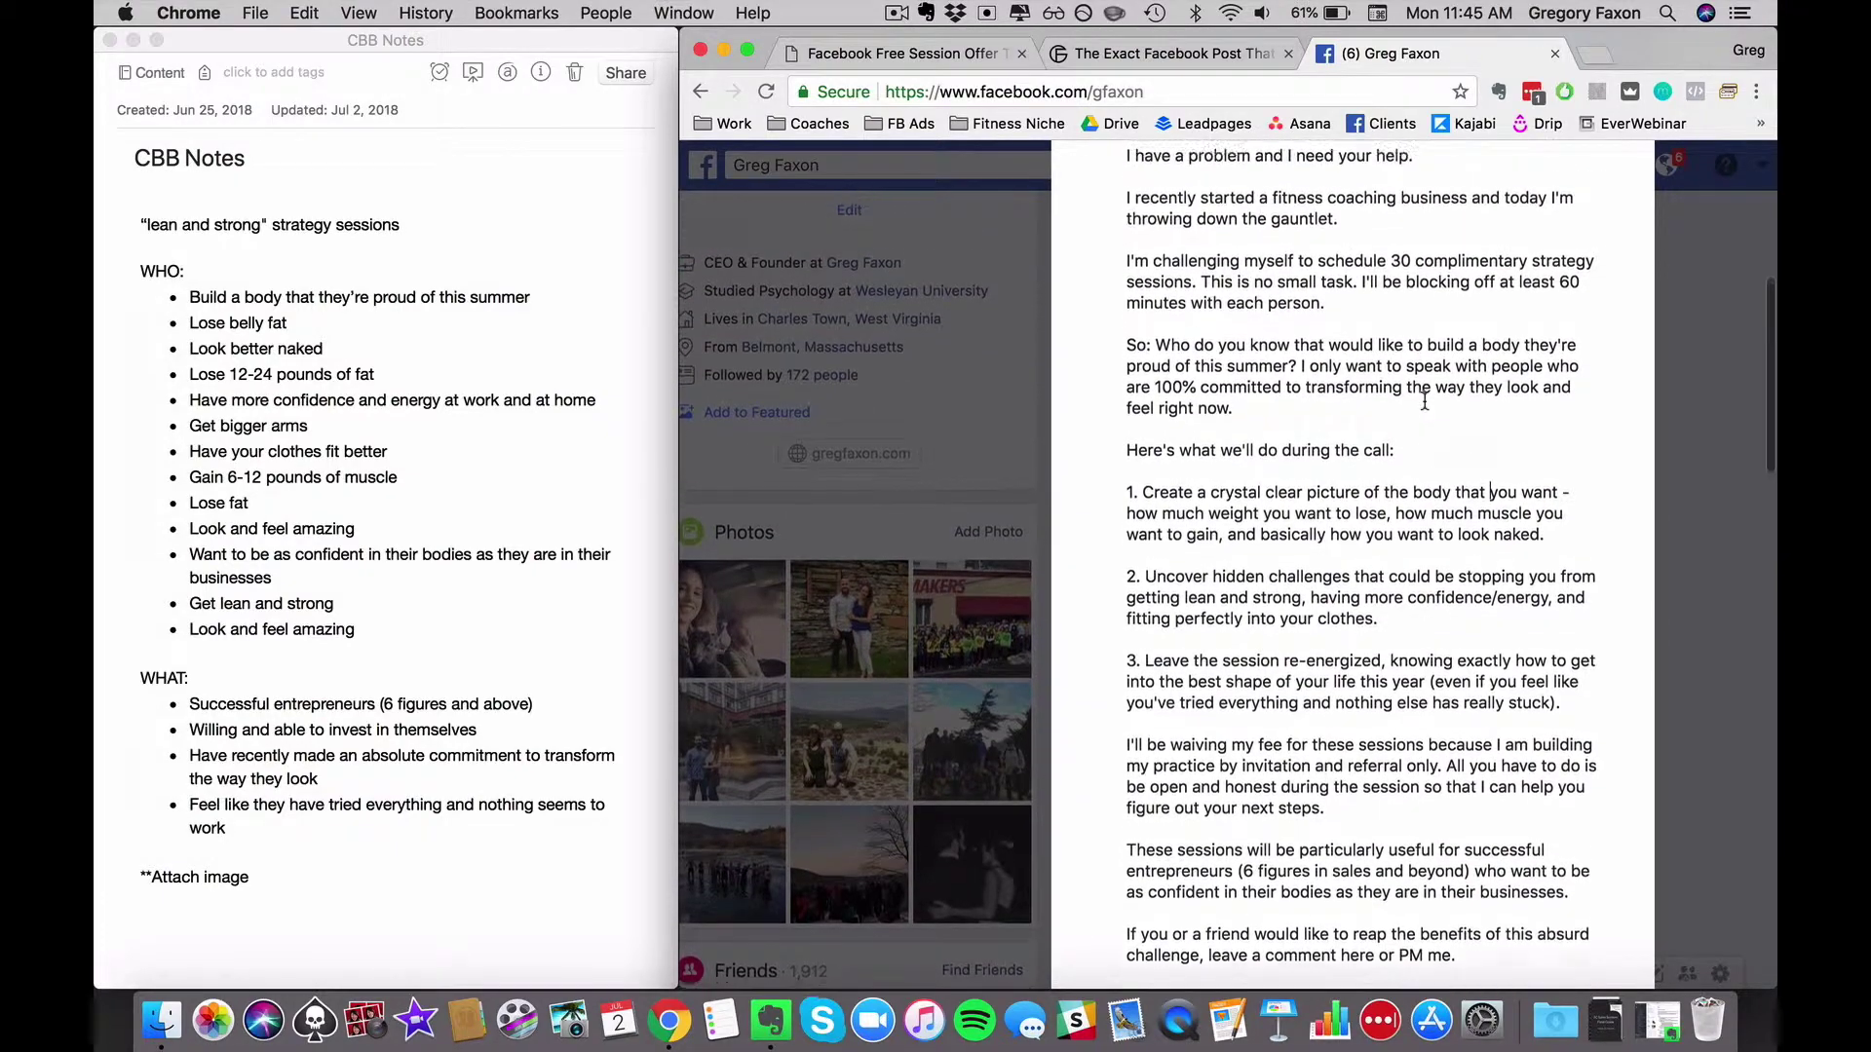
pyautogui.scroll(1, 1422, 401)
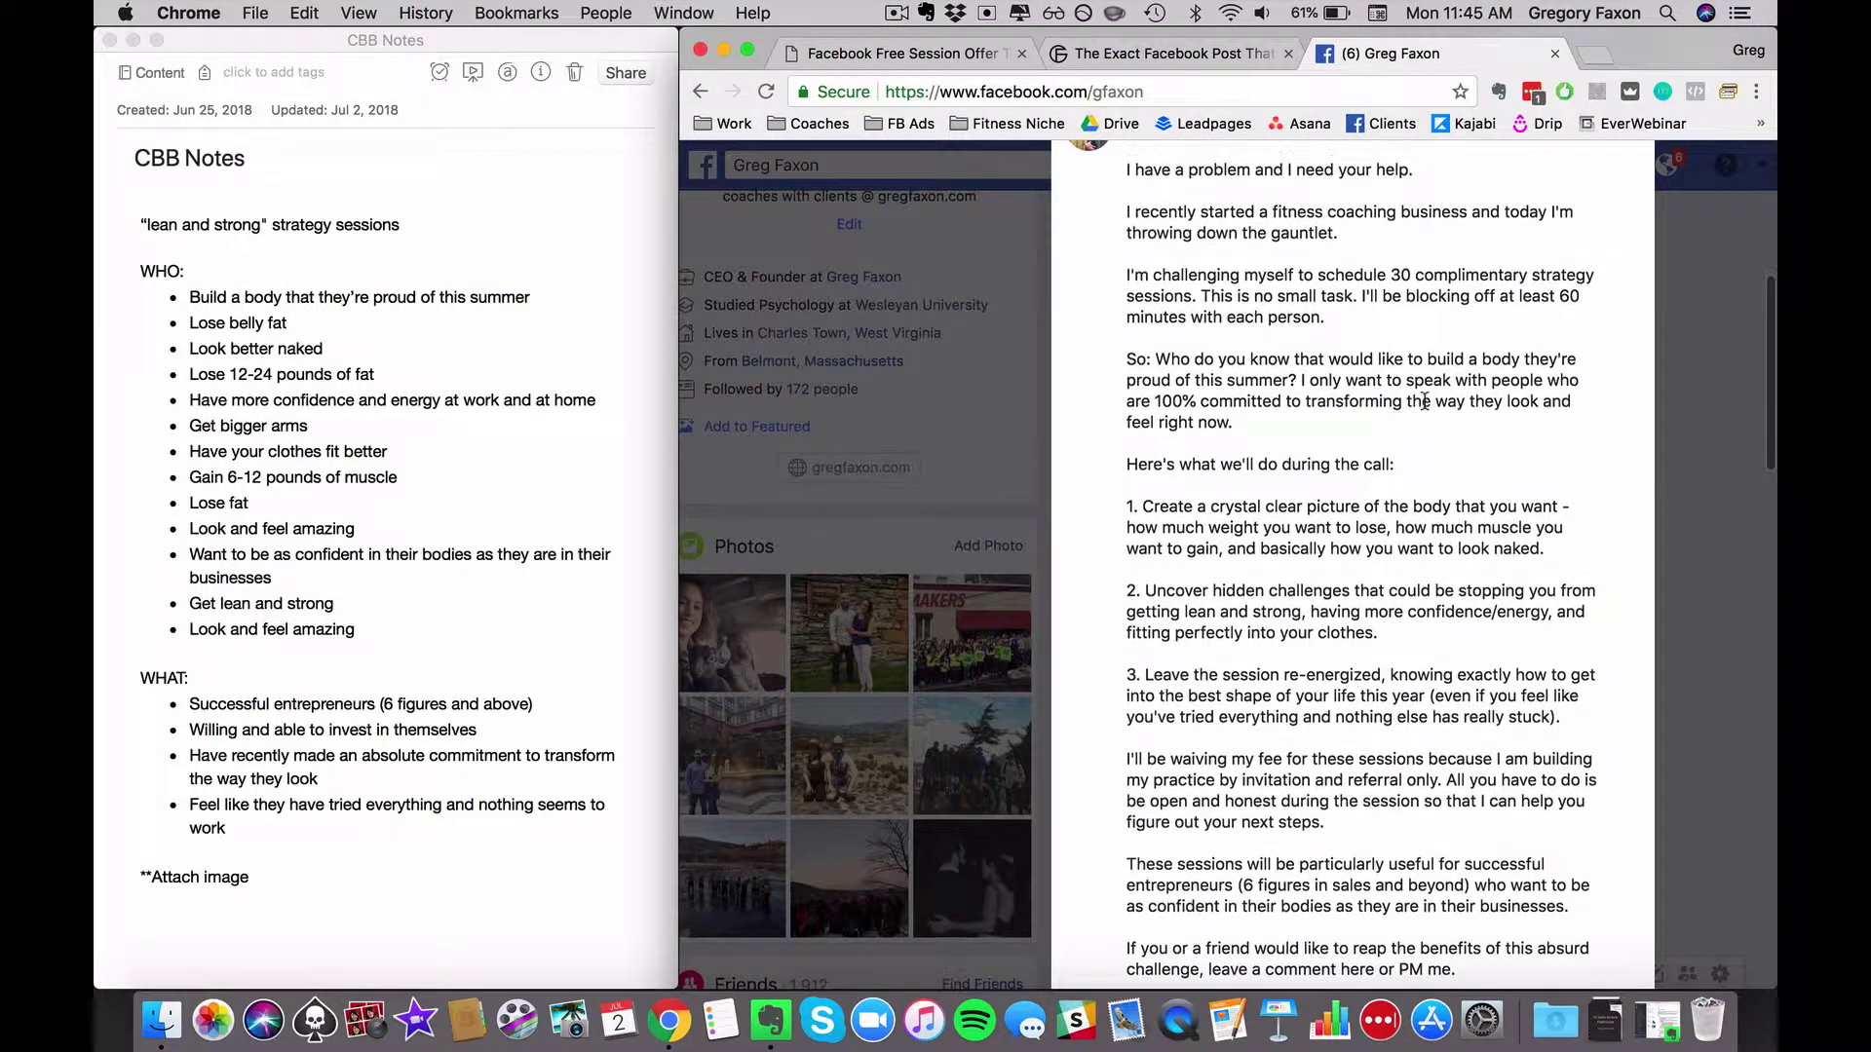
pyautogui.scroll(1, 1421, 400)
pyautogui.scroll(1, 1422, 401)
pyautogui.scroll(1, 1422, 400)
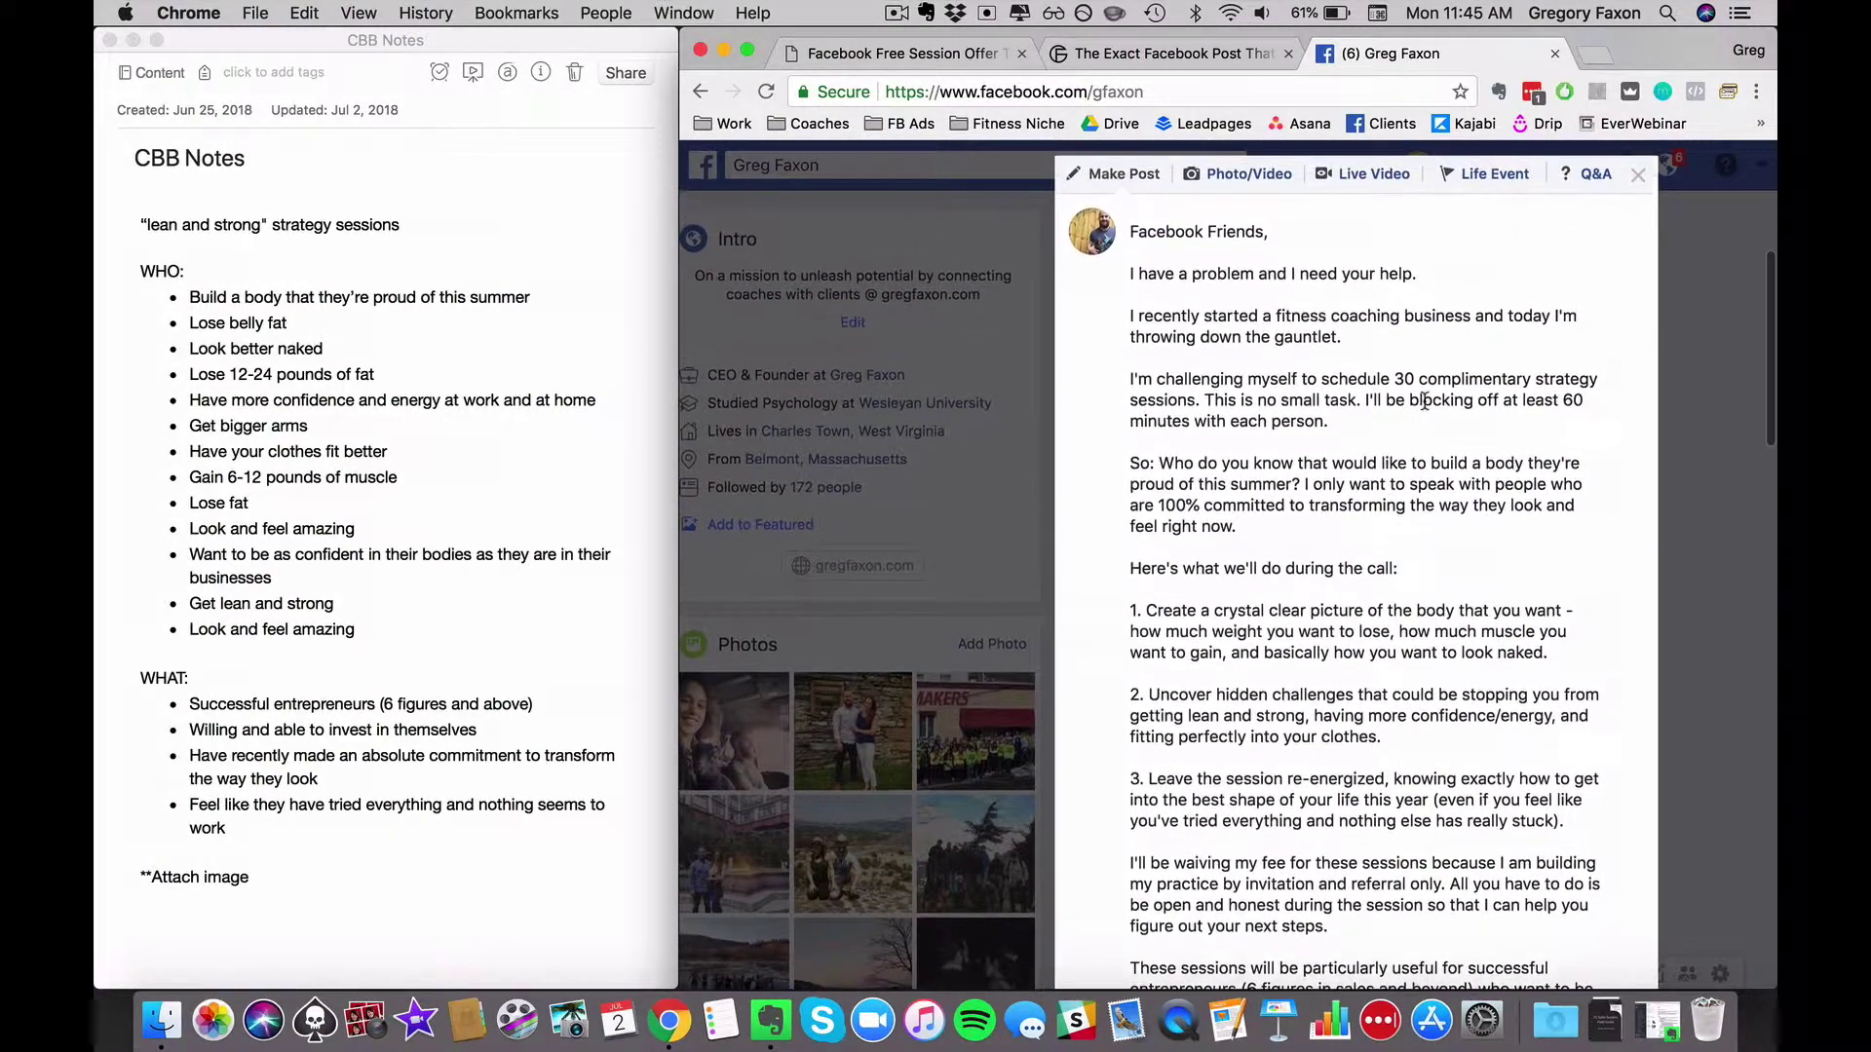
pyautogui.scroll(1, 1423, 401)
pyautogui.scroll(-3, 1422, 402)
pyautogui.scroll(3, 1443, 399)
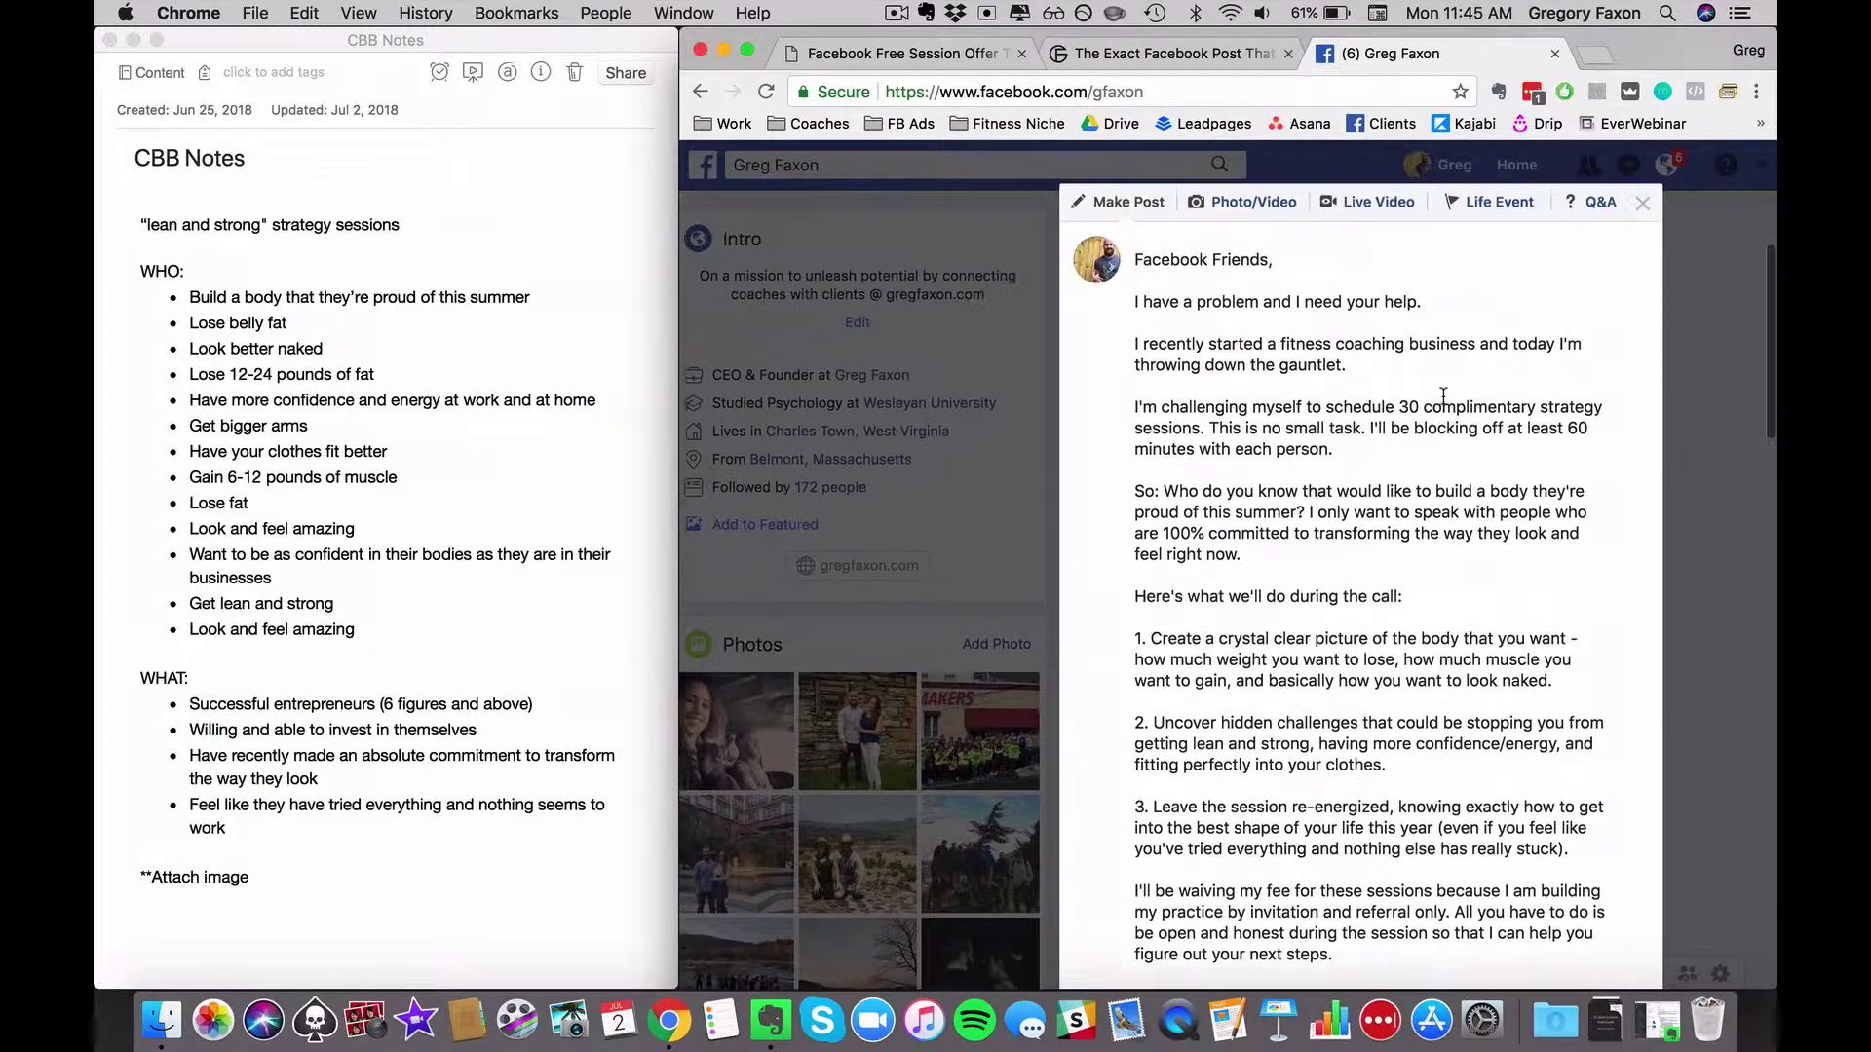
pyautogui.moveTo(1644, 68); pyautogui.dragTo(1171, 69)
pyautogui.scroll(-5, 877, 513)
pyautogui.moveTo(1557, 205); pyautogui.dragTo(872, 543)
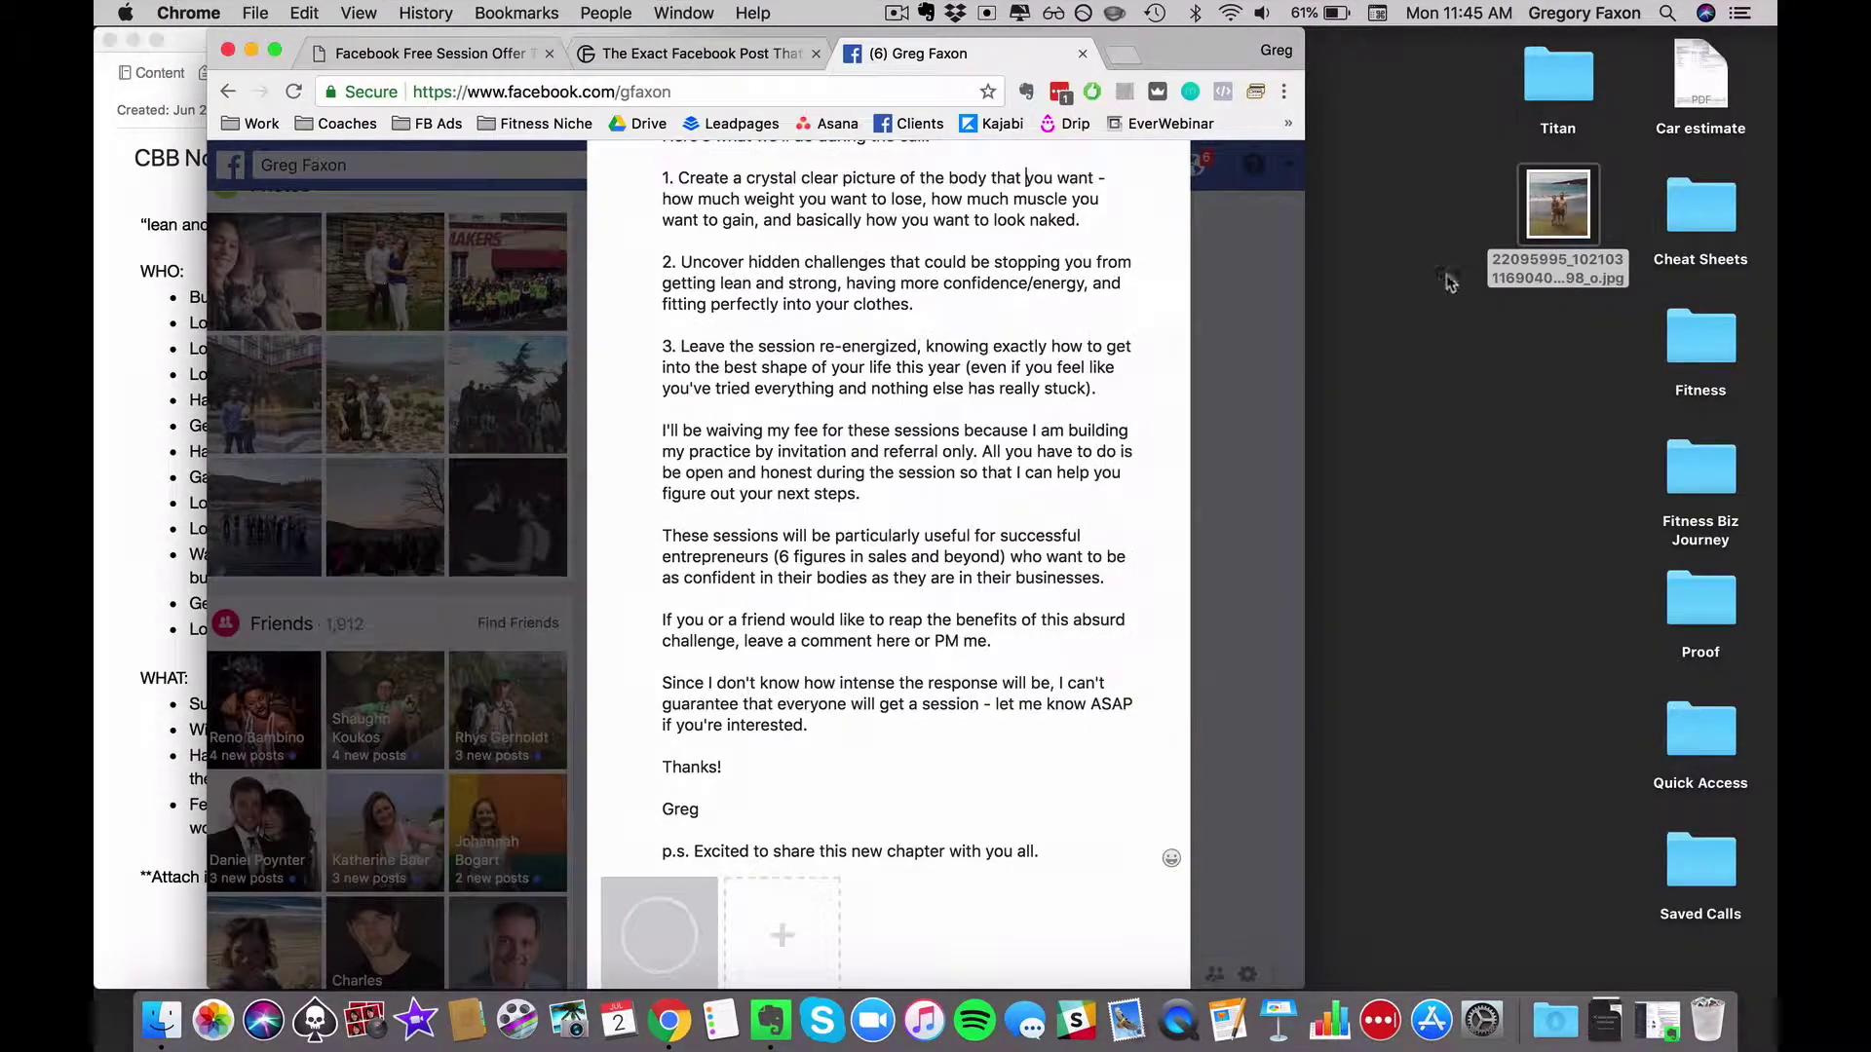
# Step: Preview the desktop beach photo full size in Quick Look
pyautogui.click(1558, 204)
pyautogui.press('space')
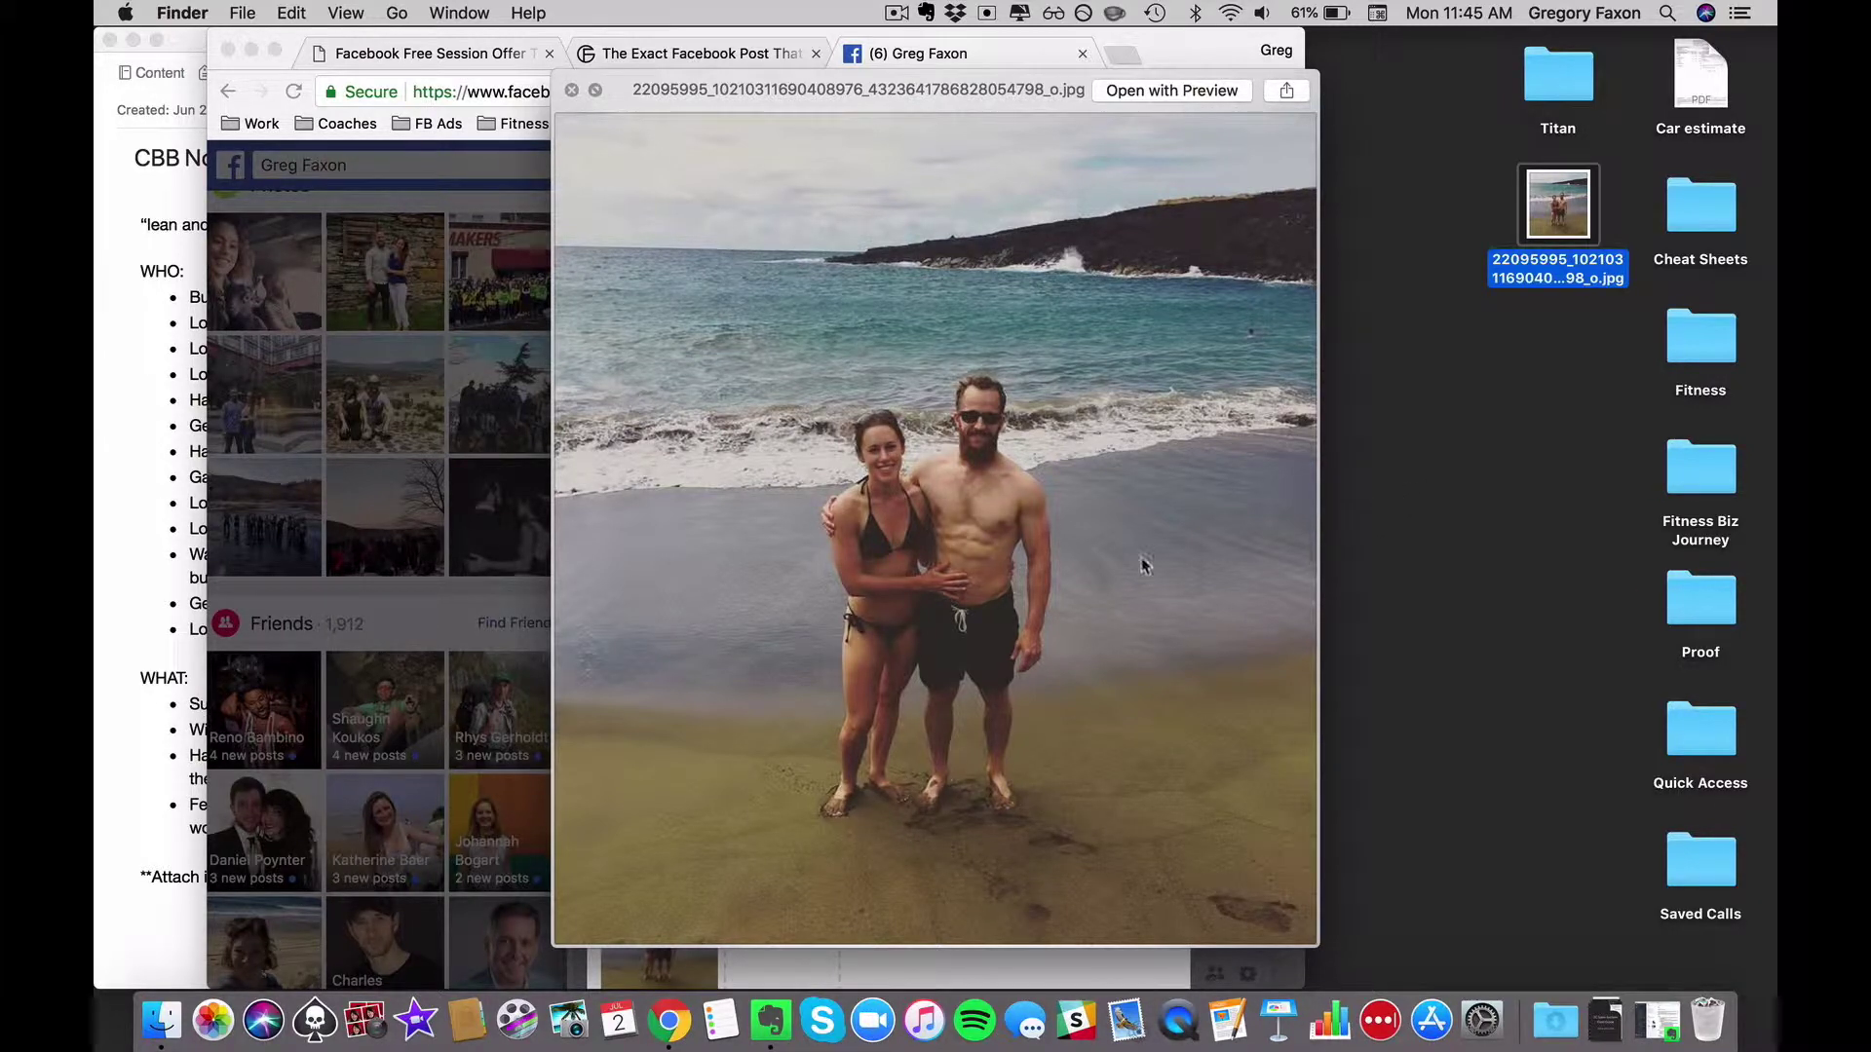
pyautogui.scroll(-2, 1384, 331)
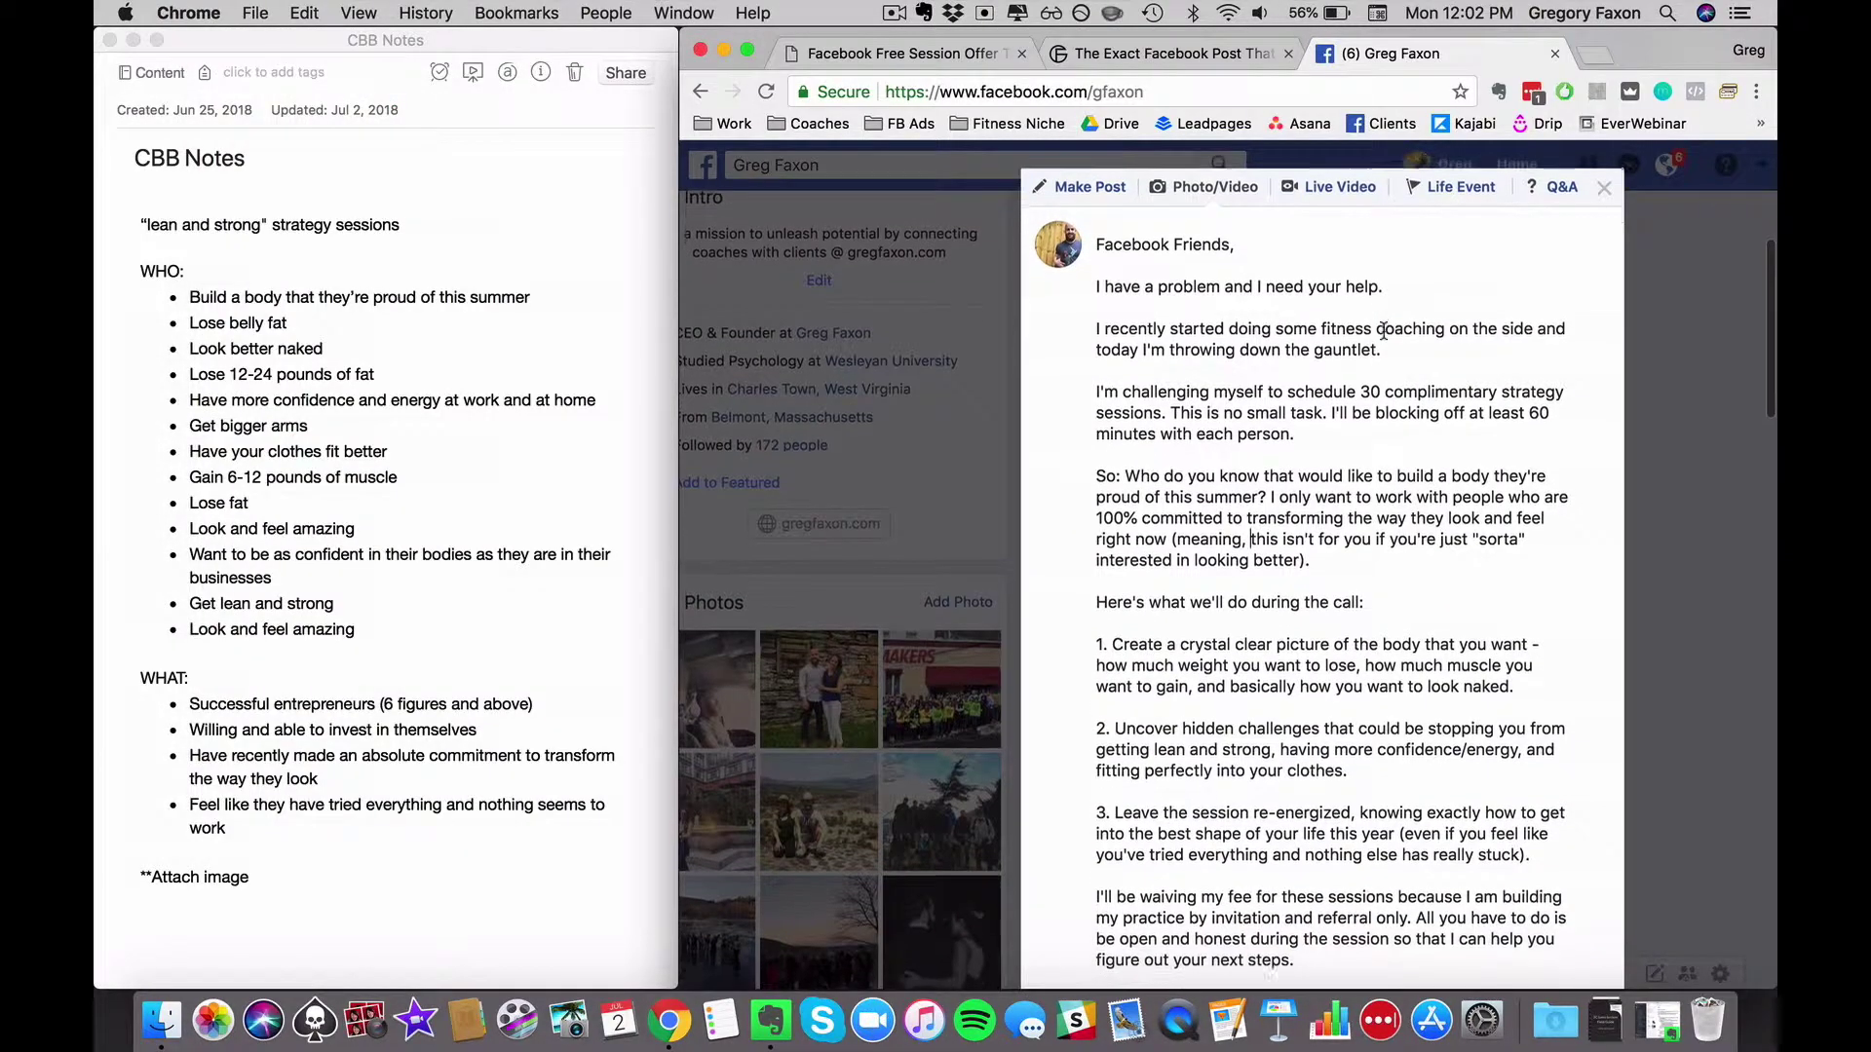
pyautogui.scroll(-1, 1384, 331)
pyautogui.scroll(-1, 1383, 332)
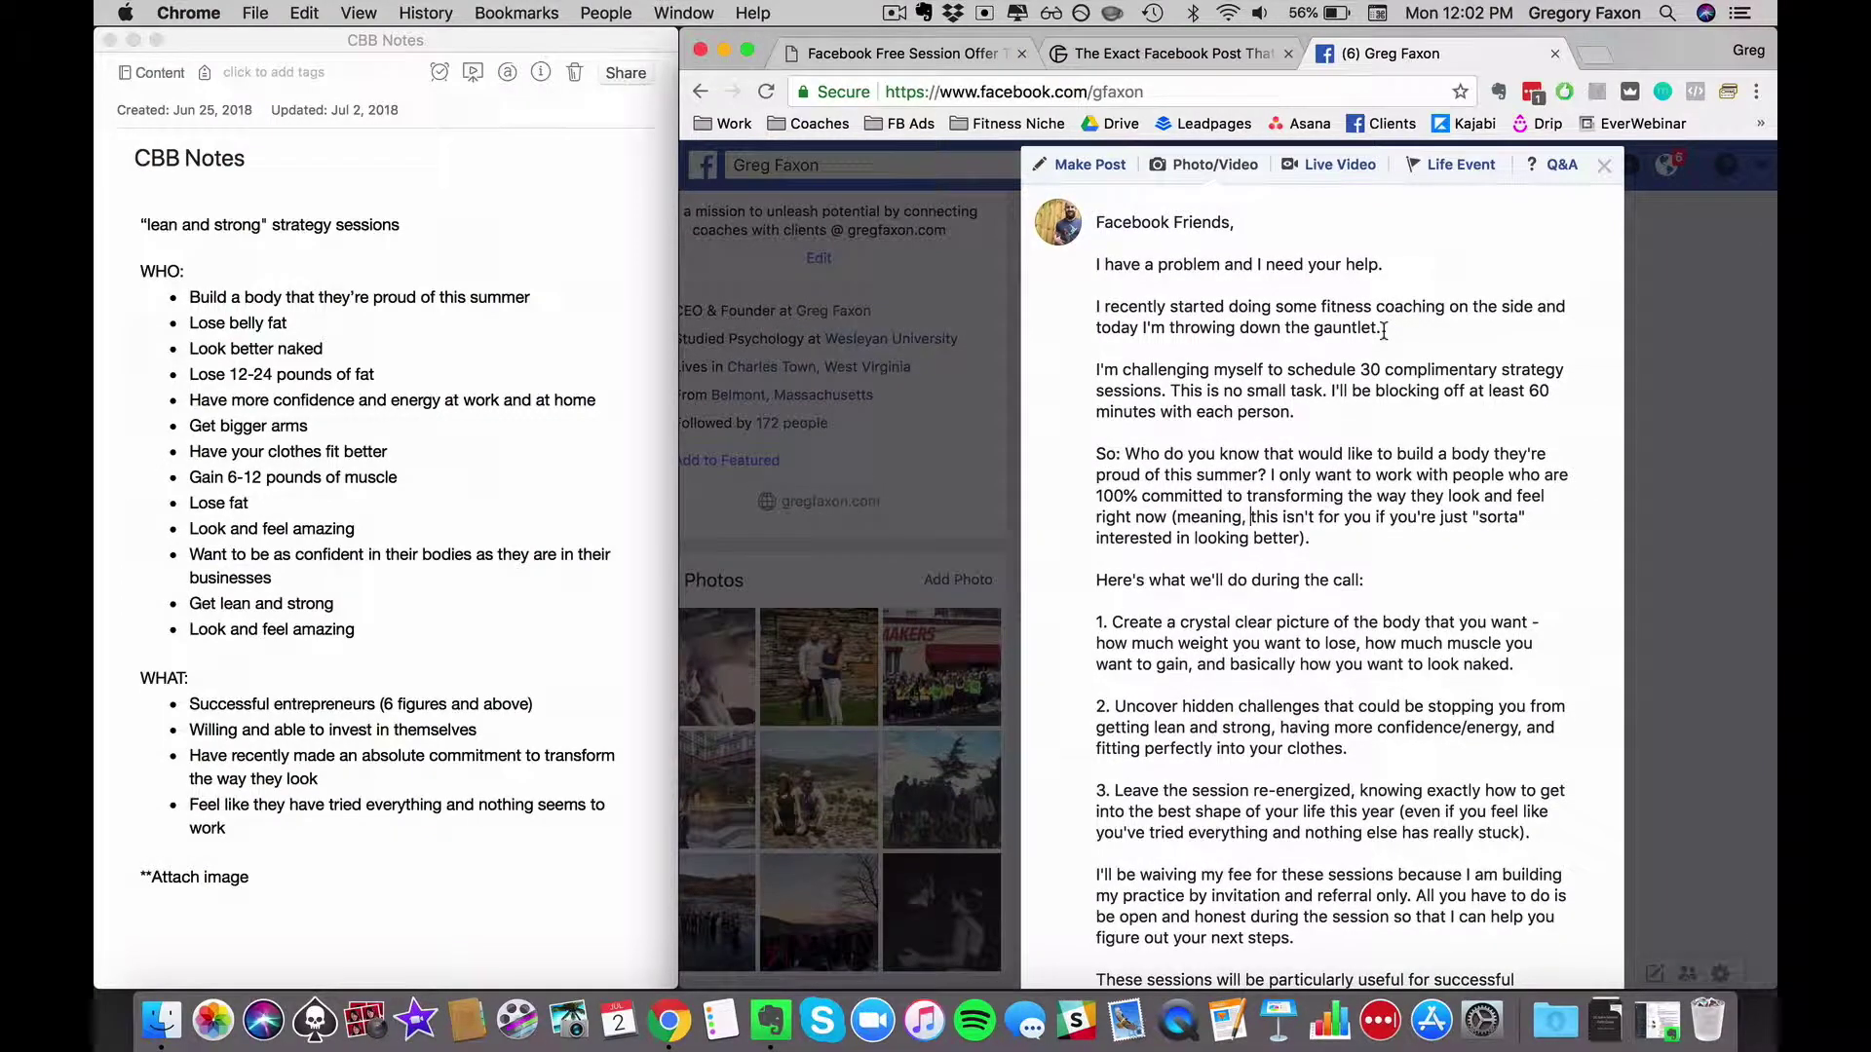